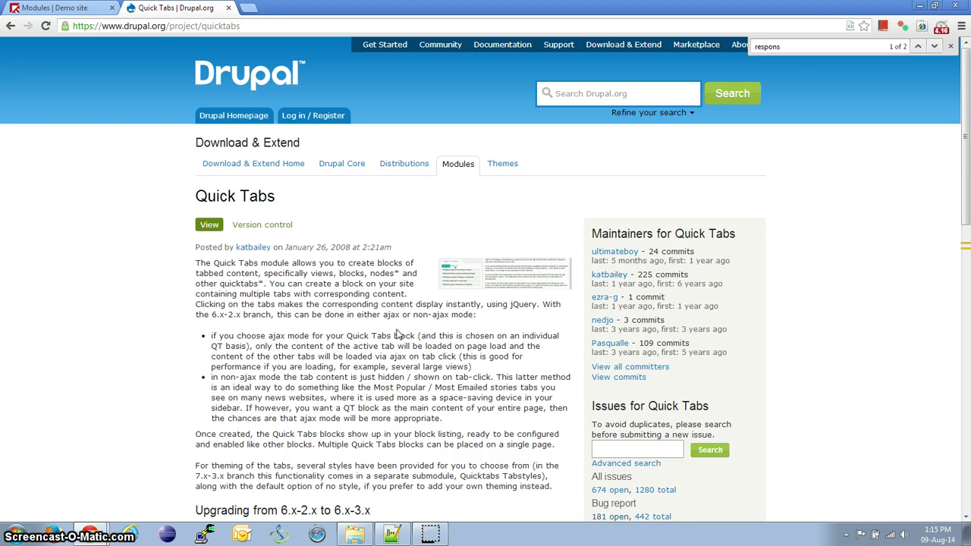
Switch to the demo site and open the Quicktabs page in its structure administration
click(53, 7)
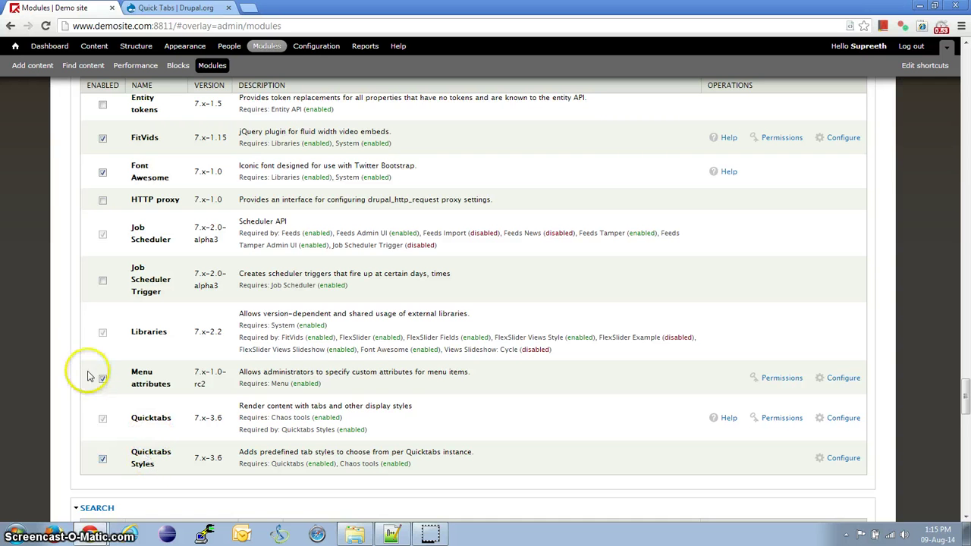
click(132, 47)
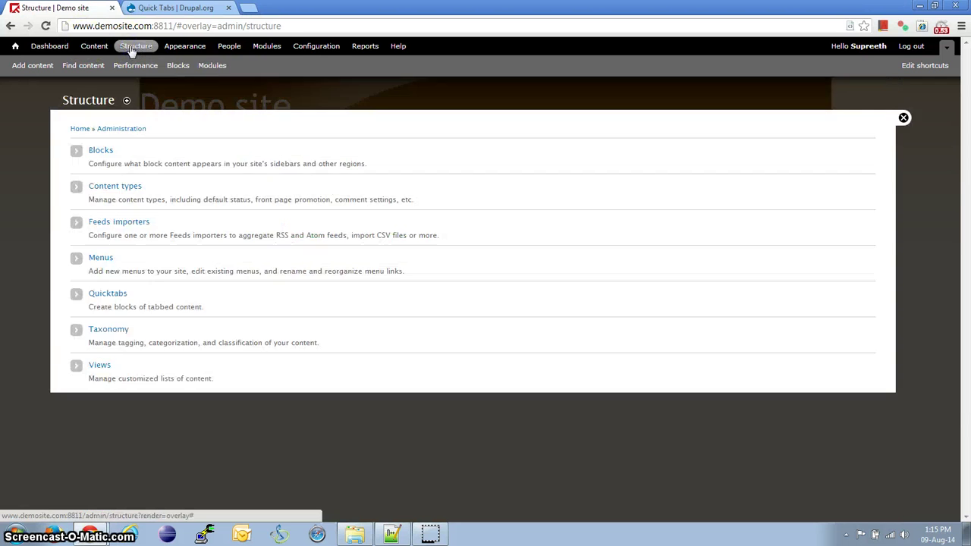
click(111, 293)
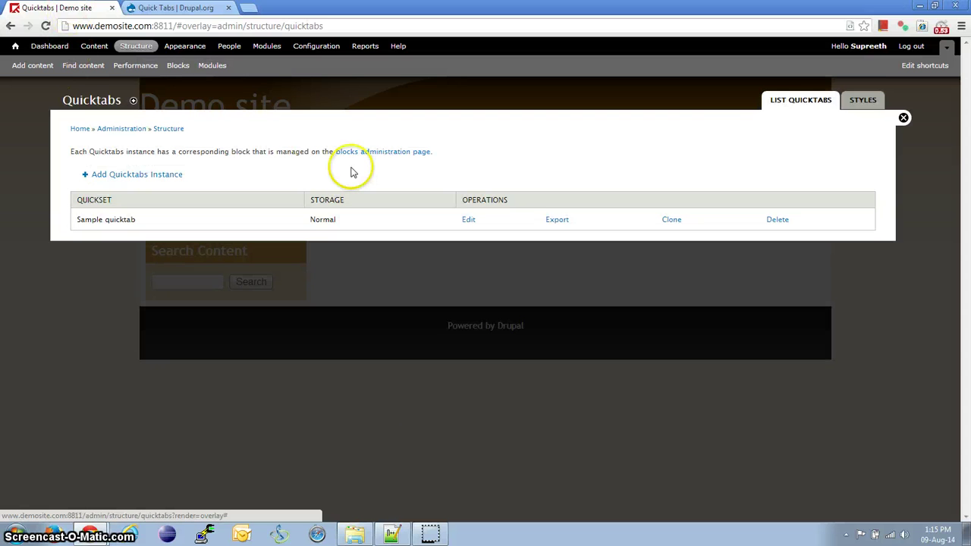
Review the previews of the available Quicktabs styles, from No style through Zen
click(865, 104)
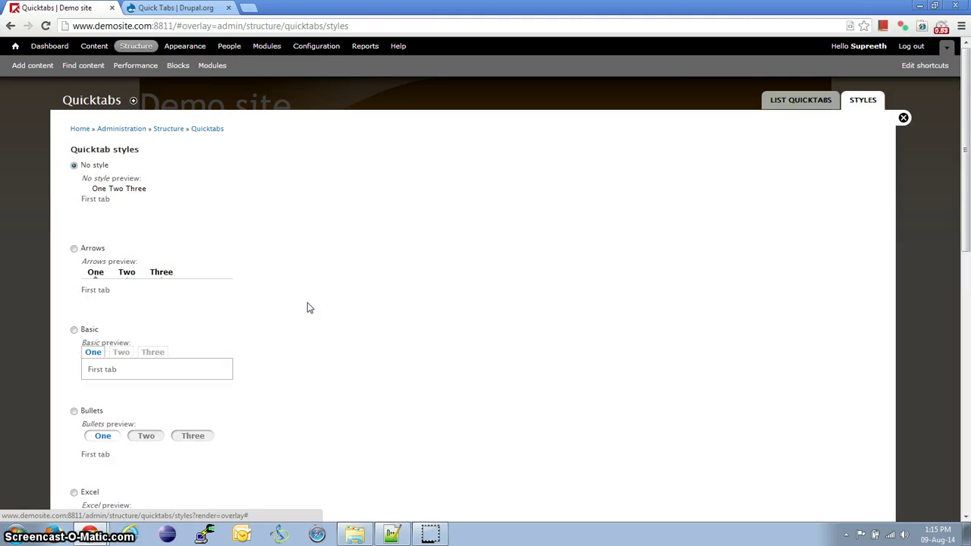
scroll(321, 314, down, 3)
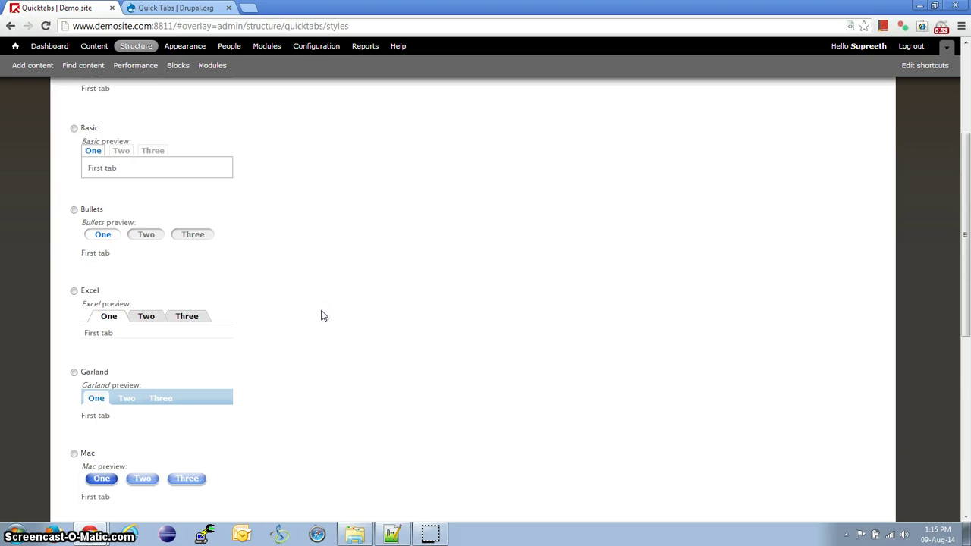
scroll(321, 315, down, 6)
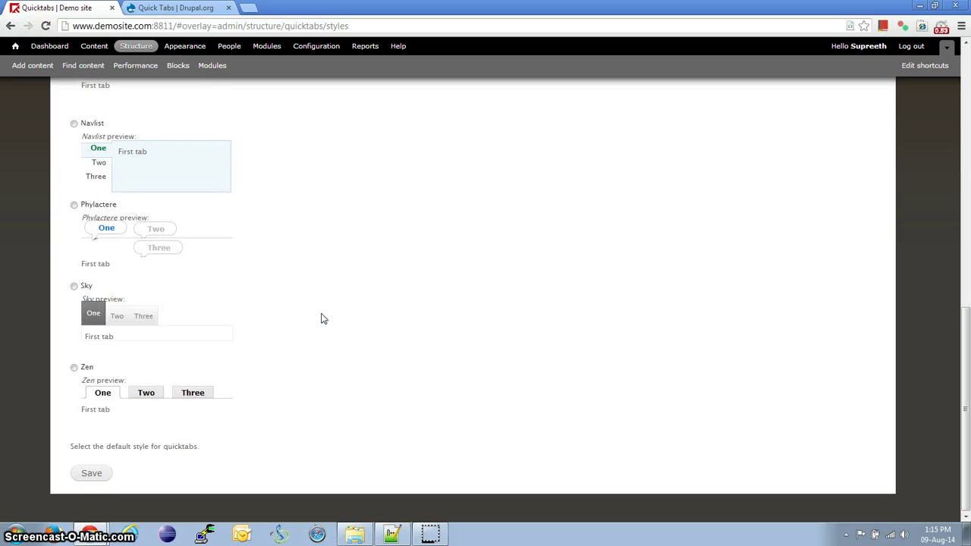
scroll(322, 319, up, 4)
scroll(322, 318, down, 1)
click(50, 251)
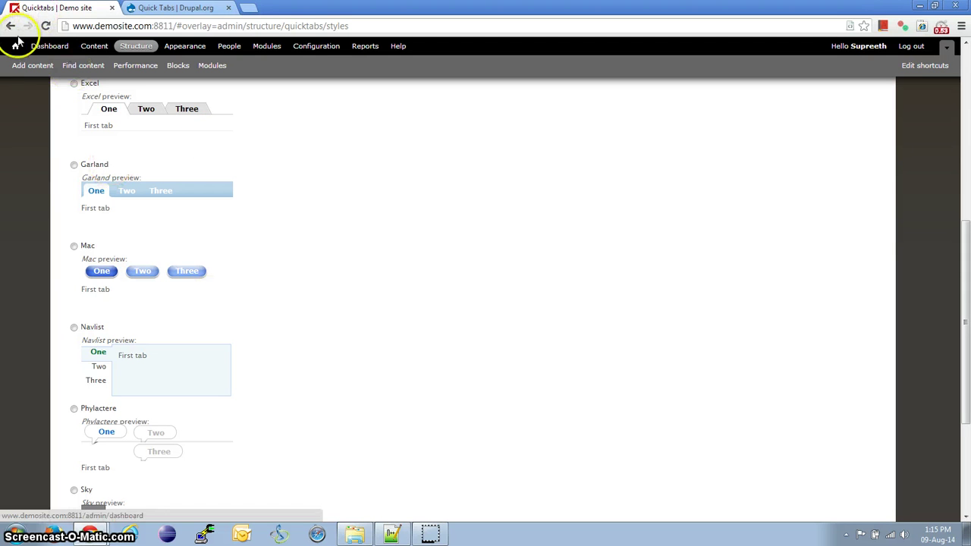
click(357, 278)
scroll(359, 277, up, 5)
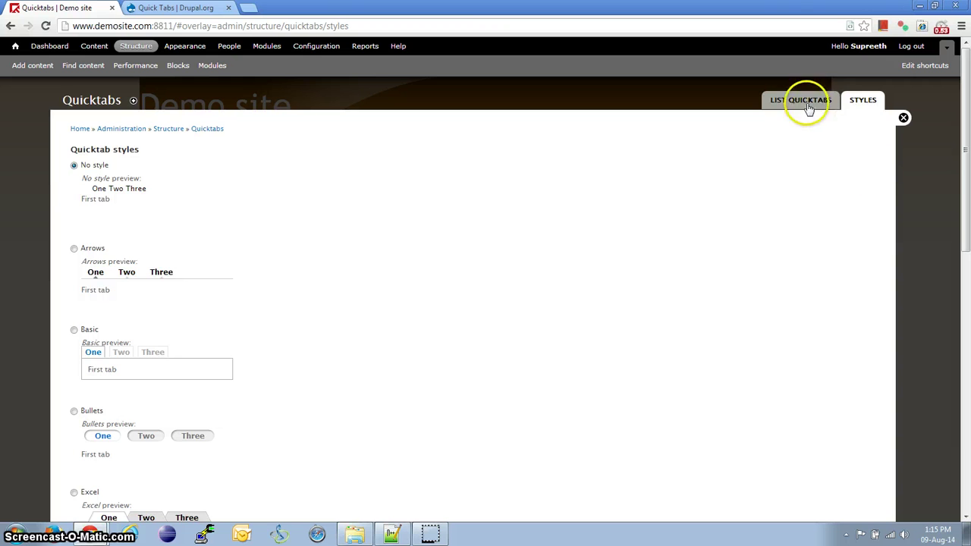
Start a new Quicktabs instance from the Quicktabs list and title it "Sample"
click(808, 104)
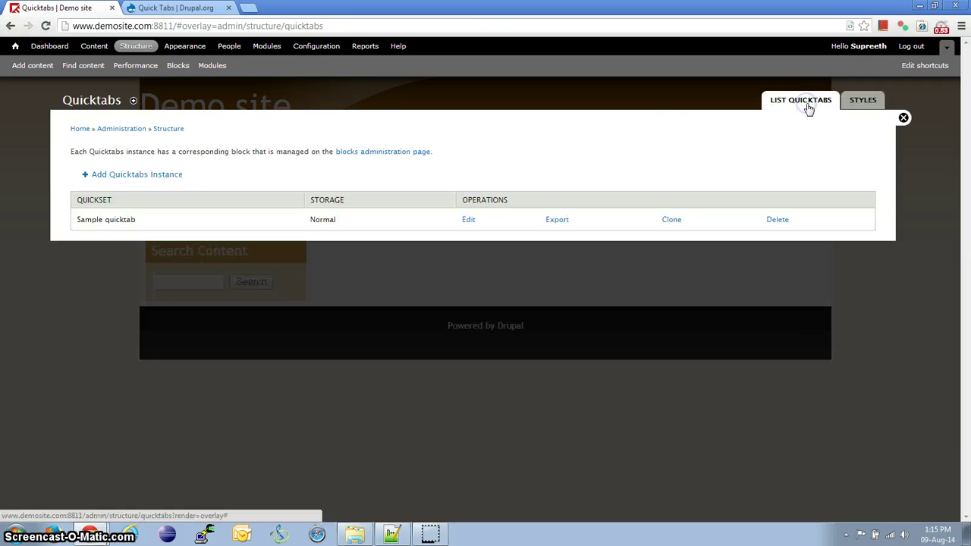
click(168, 176)
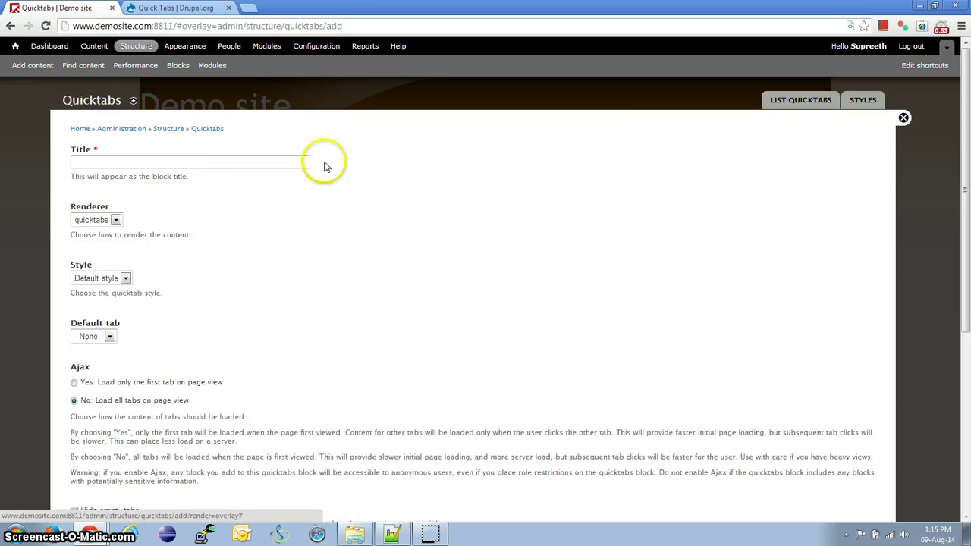
click(222, 160)
text(Sam)
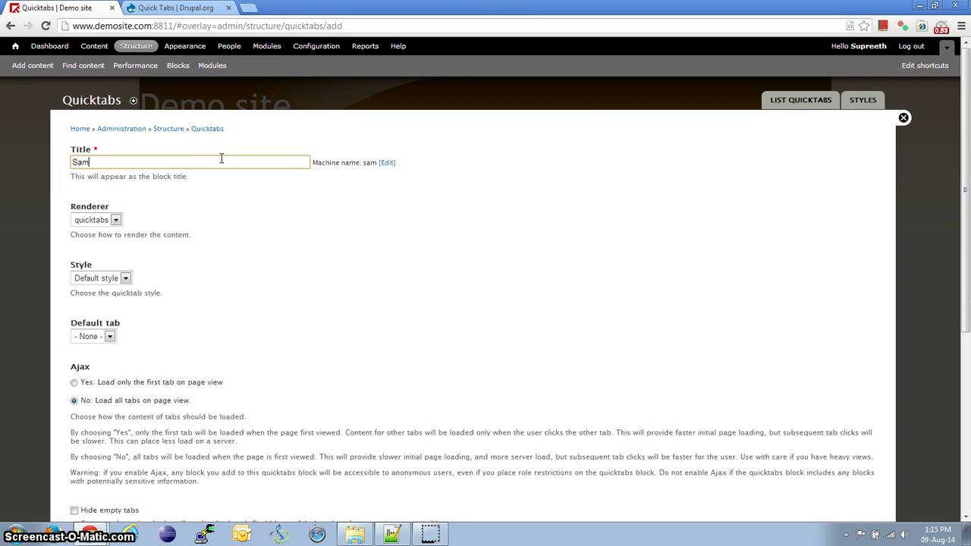
text(ple)
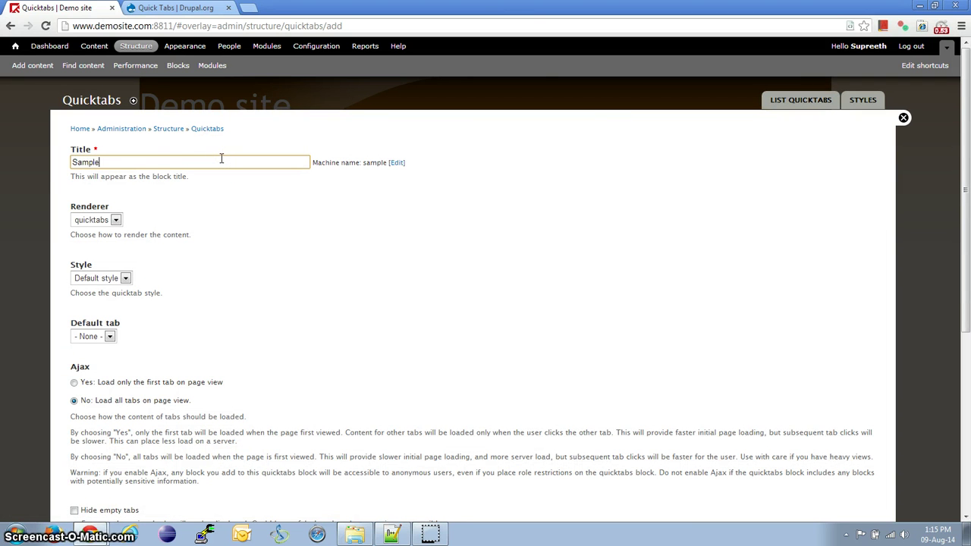
Keep quicktabs as the new instance's renderer and set its style to Mac
click(114, 221)
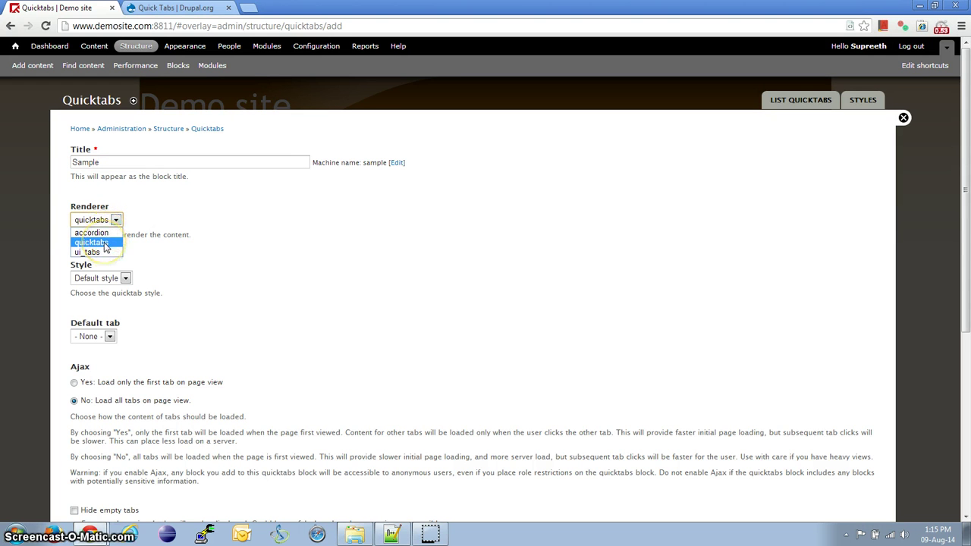
click(105, 244)
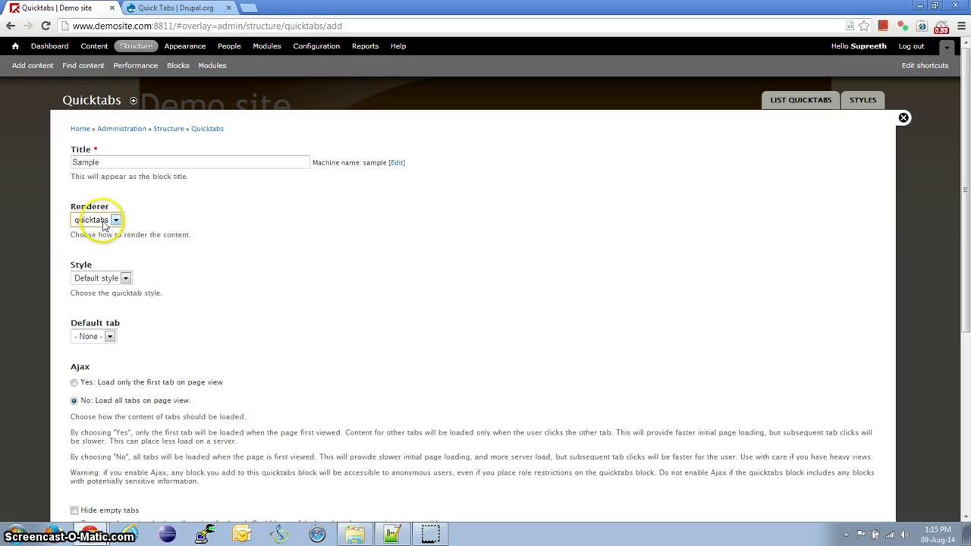
click(125, 278)
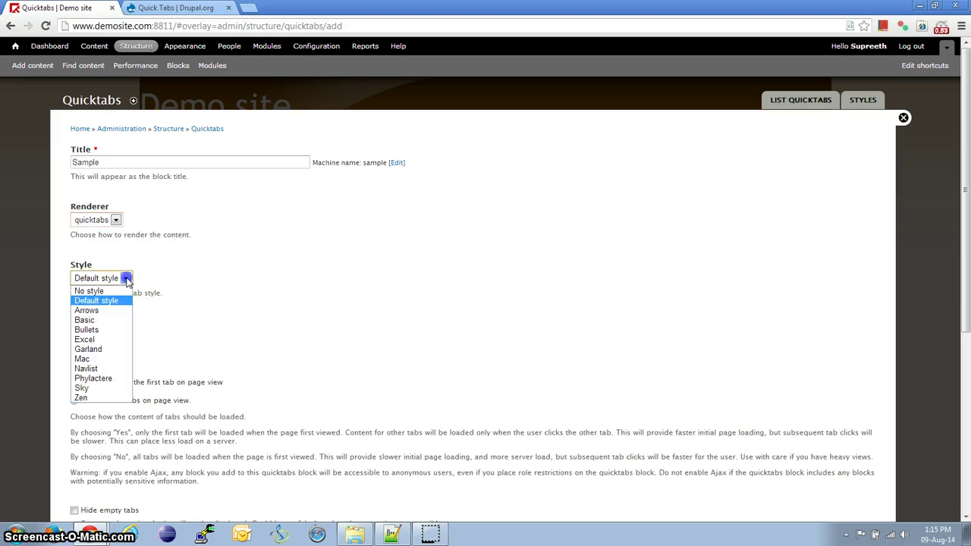
click(101, 359)
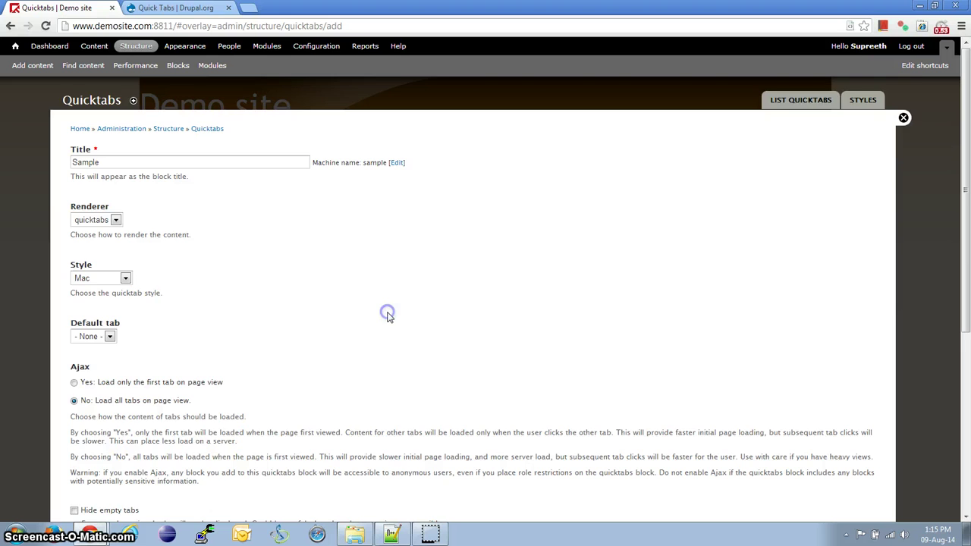
Examine the default tab choices and the Ajax loading options of the new Quicktabs instance
scroll(387, 317, down, 2)
scroll(387, 317, up, 1)
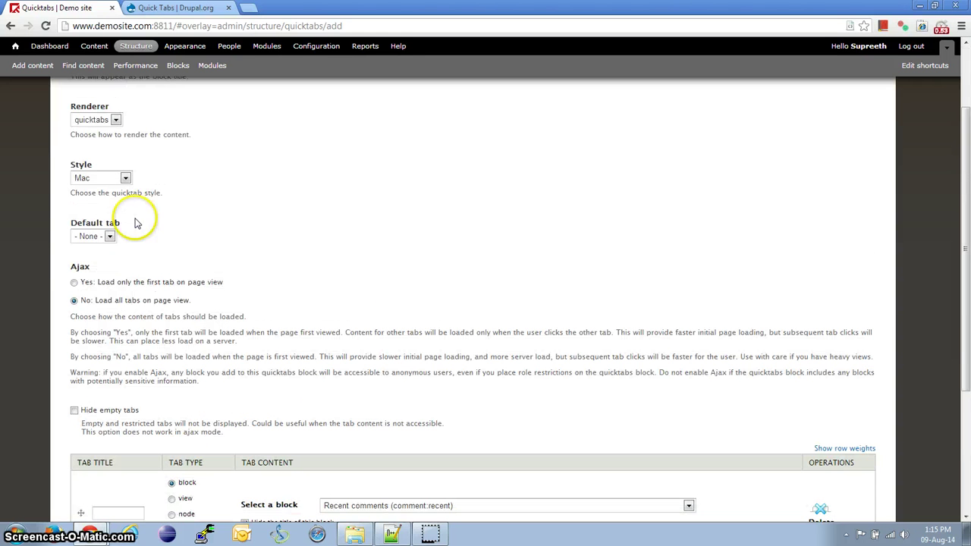
click(110, 236)
click(143, 244)
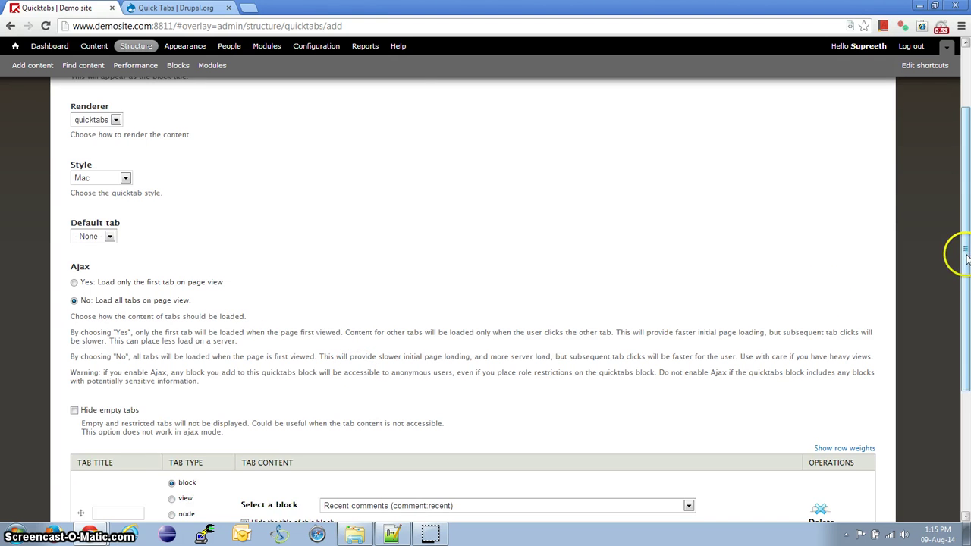
scroll(965, 259, down, 1)
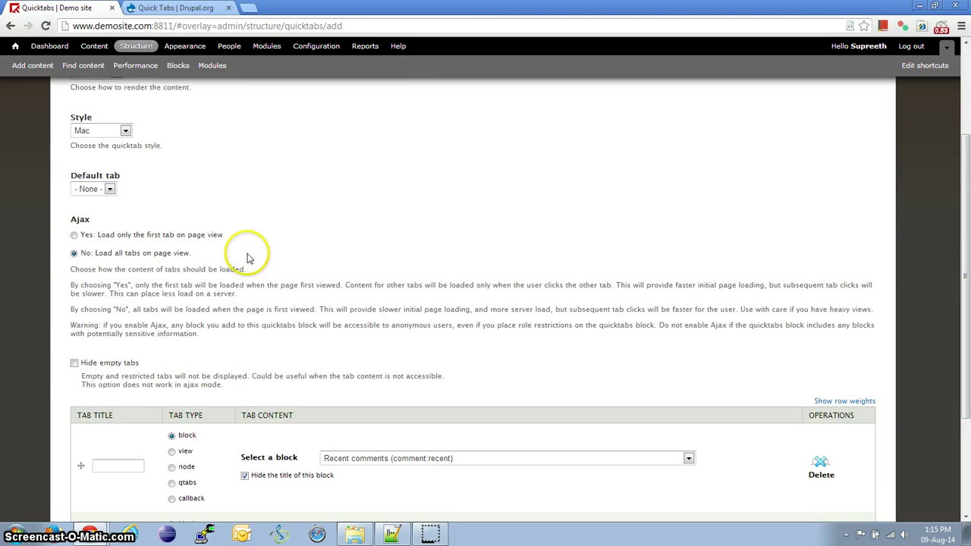
click(220, 264)
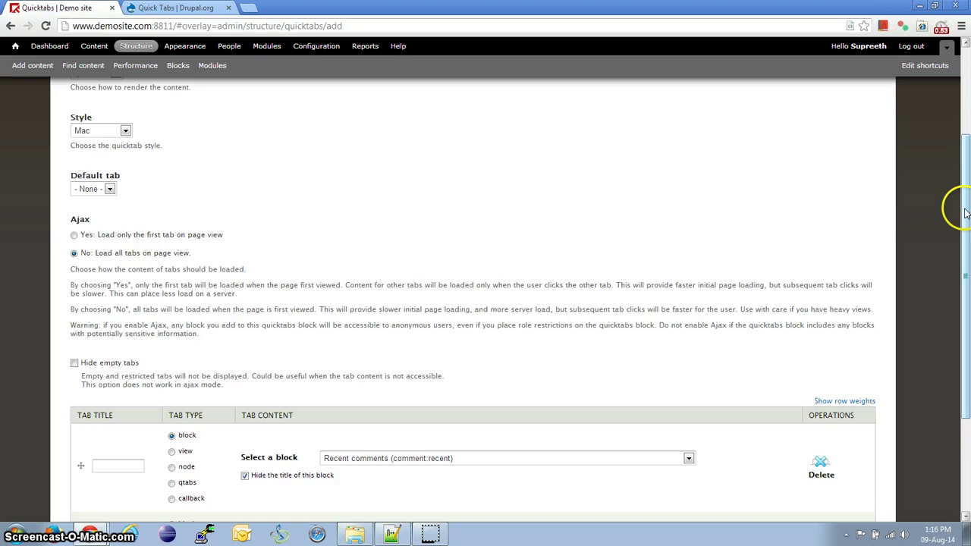
Title the first tab "tab1" and set its tab type to node
scroll(954, 207, down, 2)
click(136, 345)
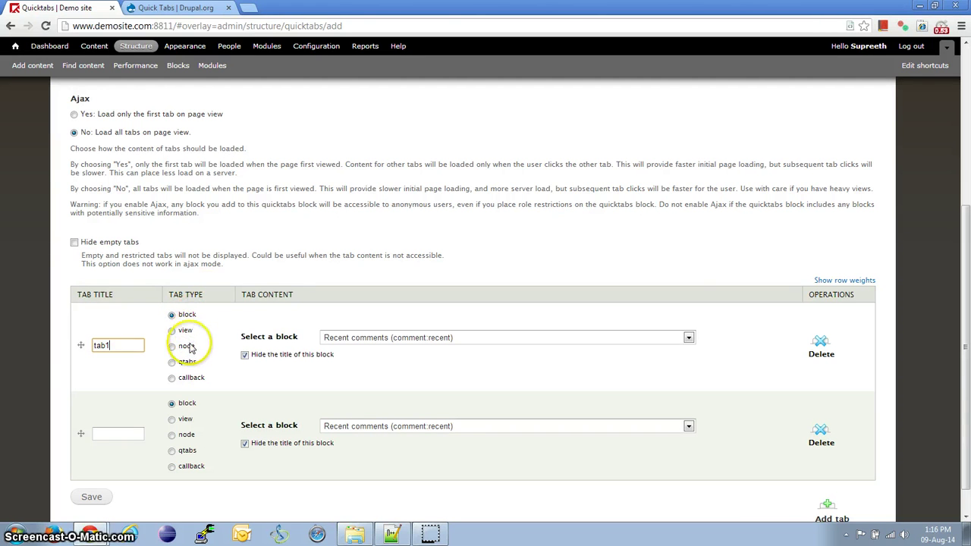
click(170, 348)
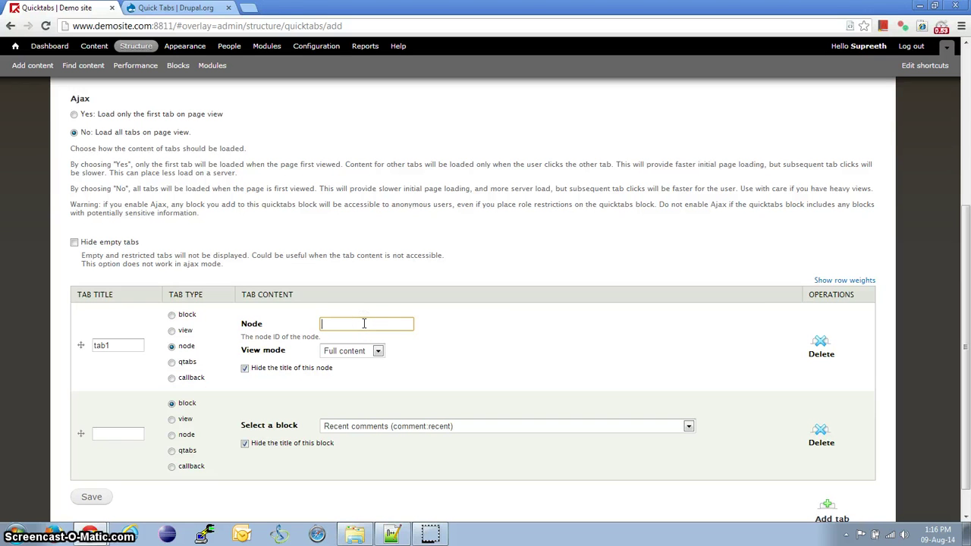
click(325, 323)
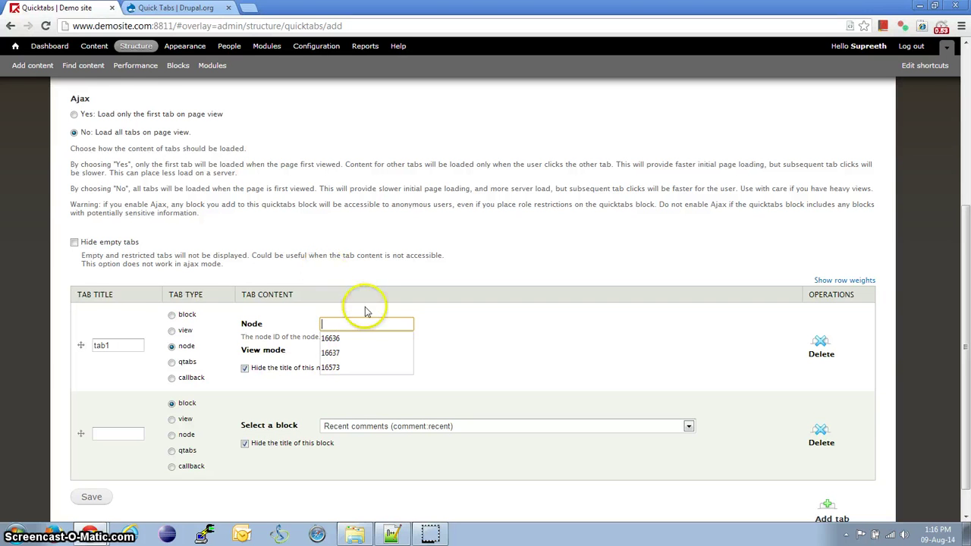
click(344, 267)
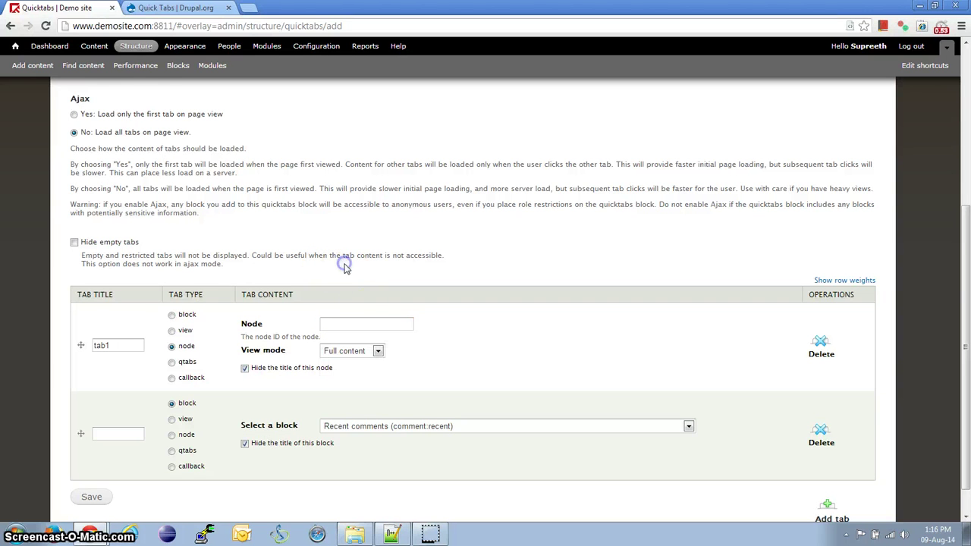
Open the site's content list in a new browser tab, look through the existing nodes, and return to the Quicktabs form
right_click(88, 66)
click(141, 77)
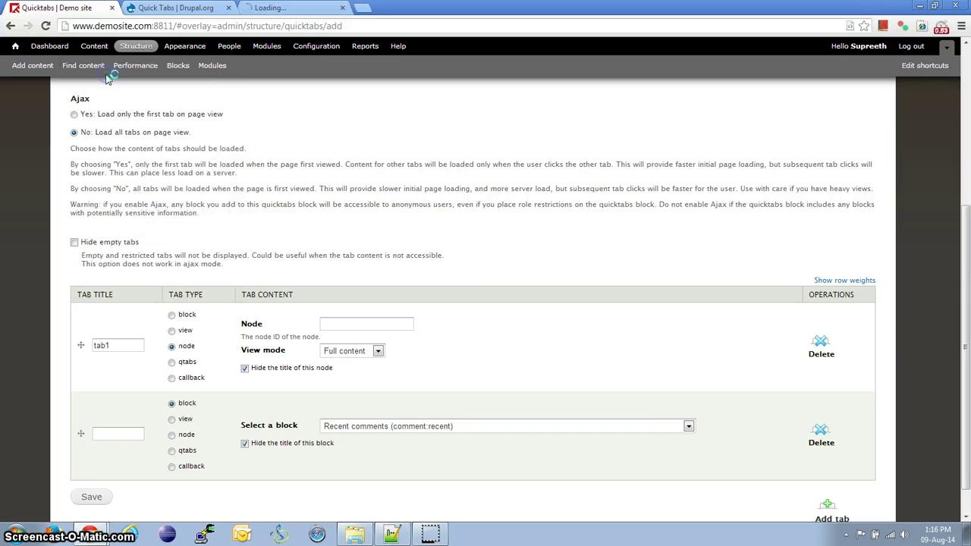
click(292, 7)
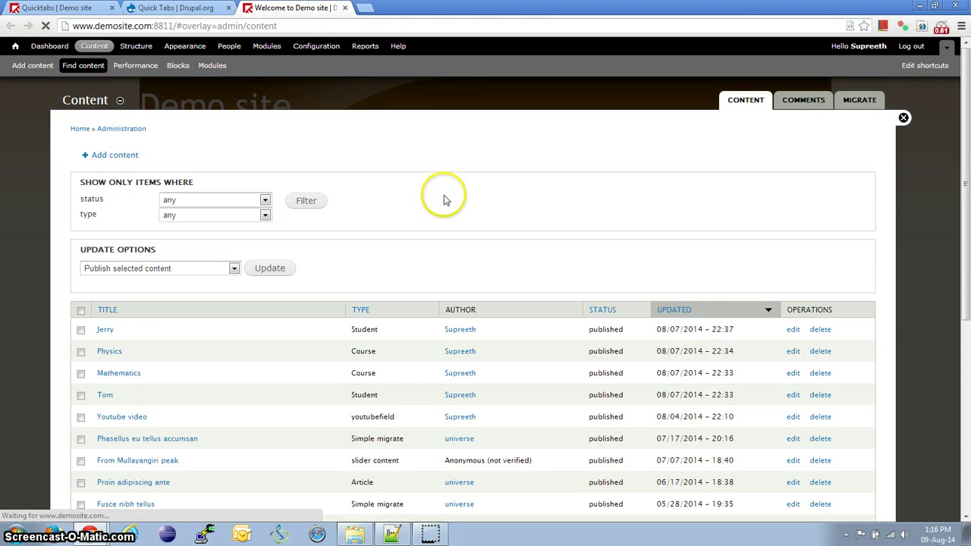
drag(966, 229, 967, 232)
scroll(967, 231, down, 1)
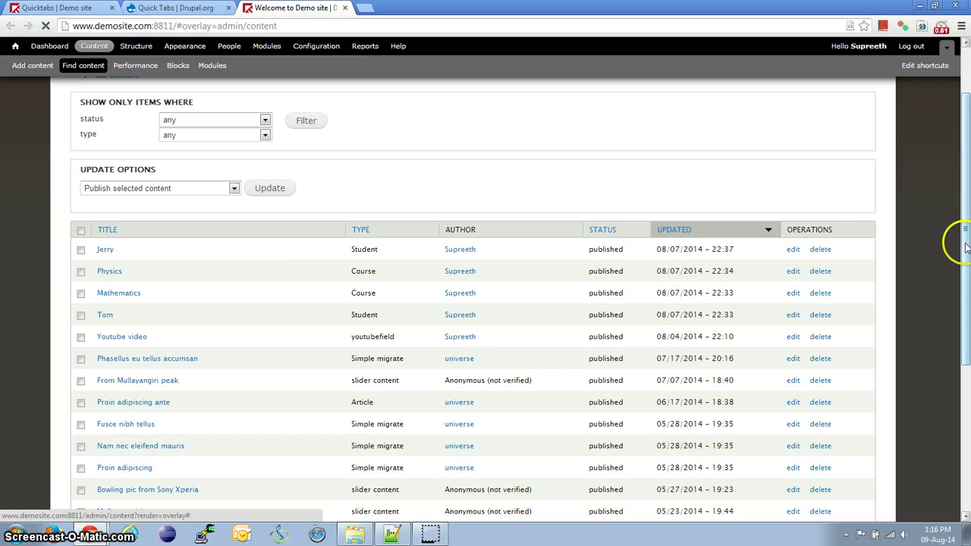
drag(965, 246, 965, 198)
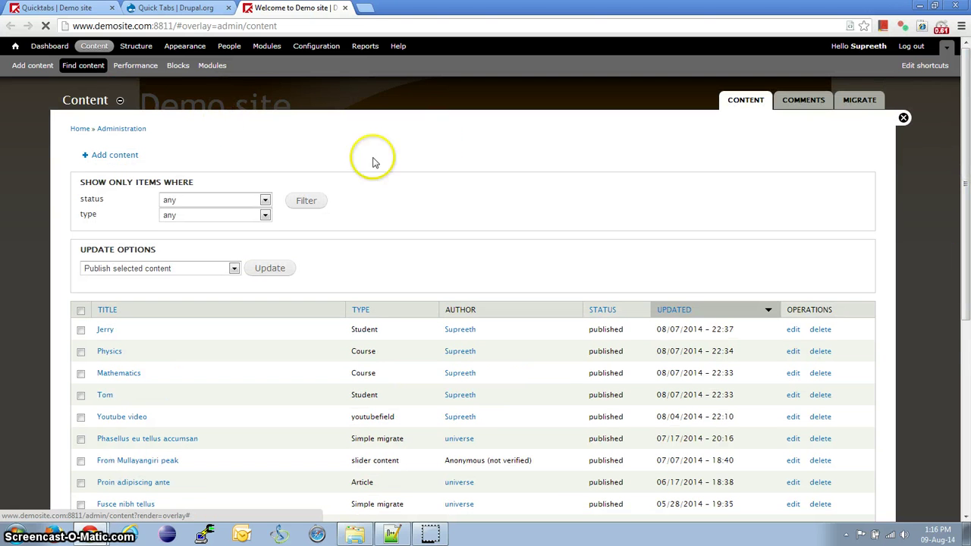
click(57, 8)
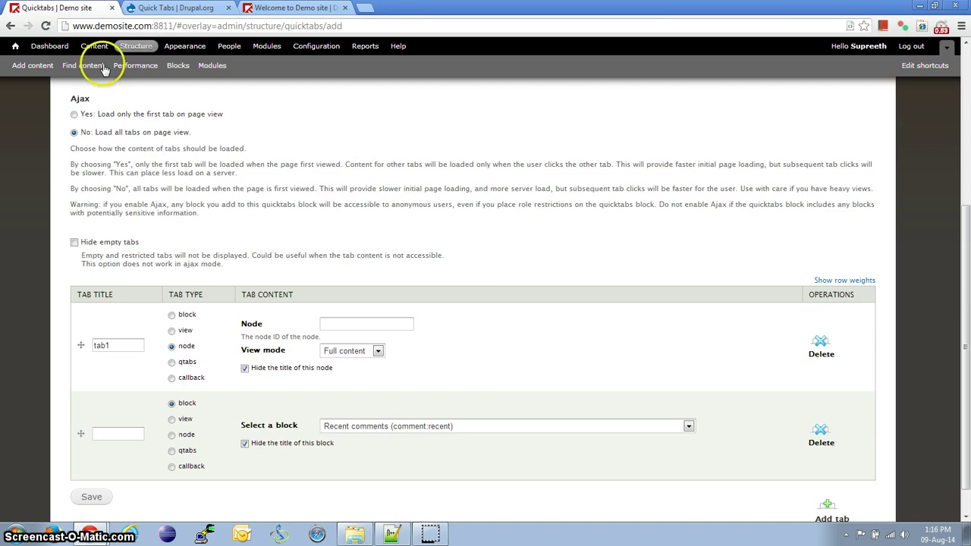
Enter node ID 14 as the content of tab1 and keep its view mode at Full content
click(344, 325)
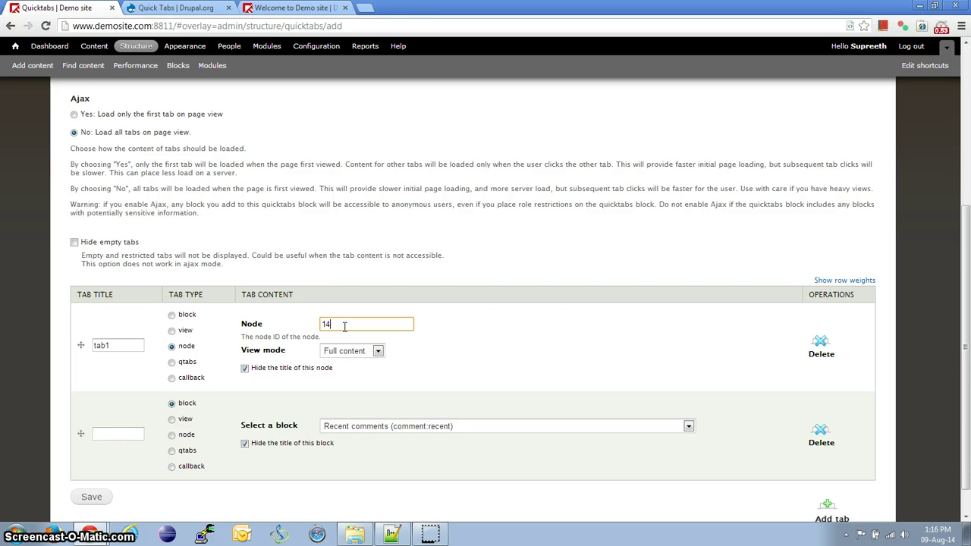
click(377, 351)
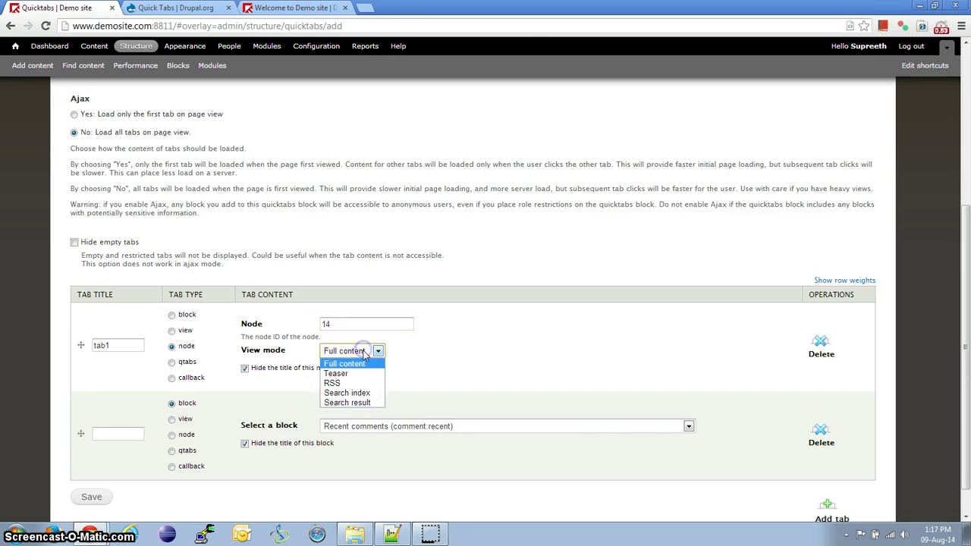
click(544, 229)
scroll(956, 255, down, 1)
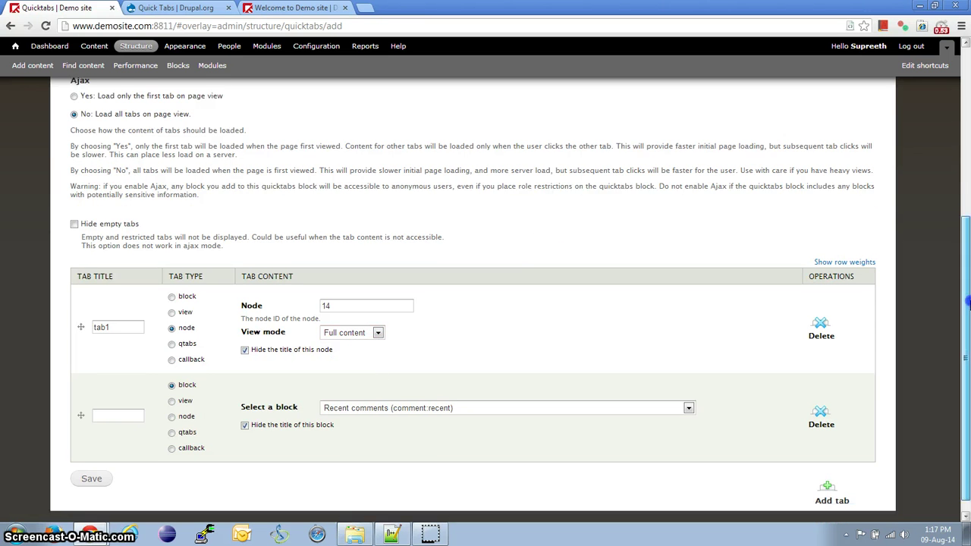
Leave the new instance unsaved and open the existing "Sample quicktab" instance for editing
click(820, 398)
click(828, 476)
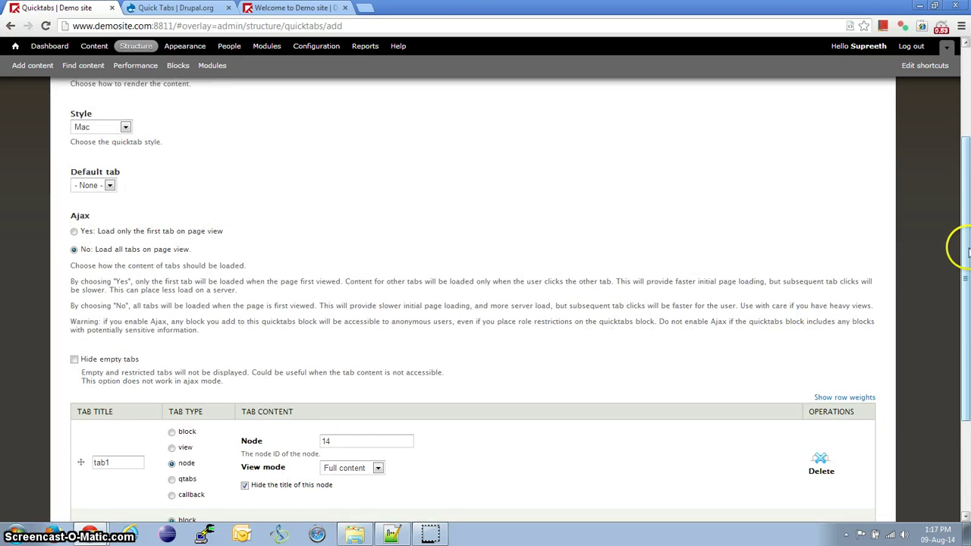
drag(964, 260, 966, 347)
scroll(679, 215, up, 4)
click(207, 129)
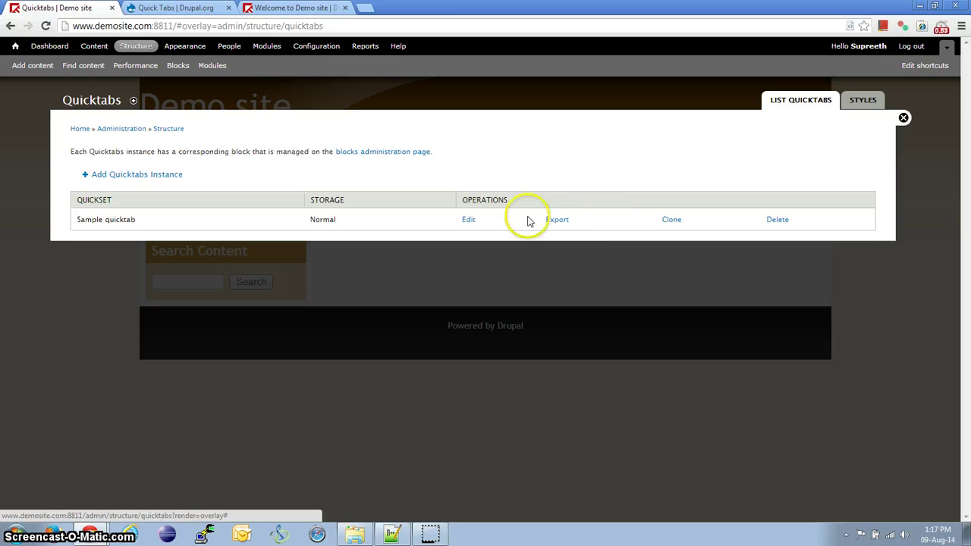
click(468, 220)
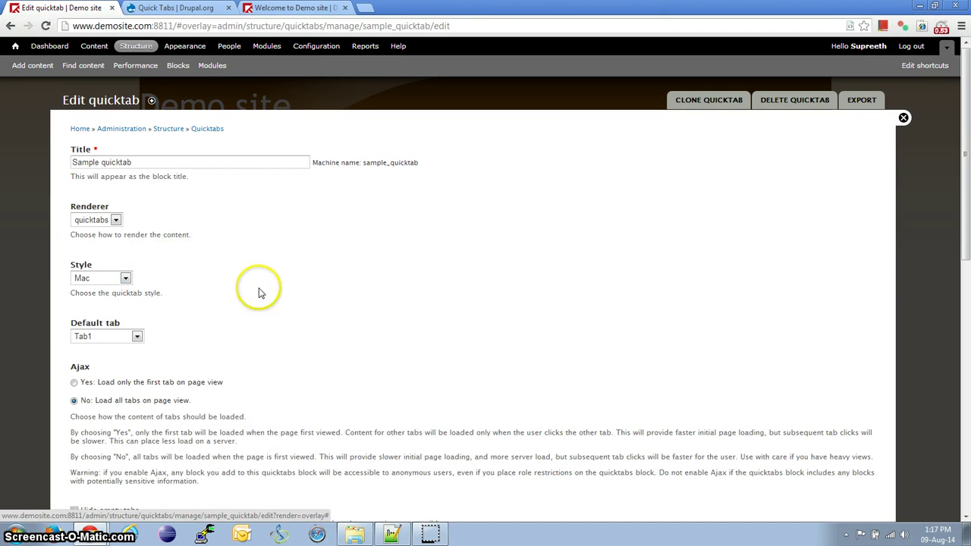
Review the Sample quicktab instance's settings and its list of node-based tabs, including the Long Tab Name entry
scroll(275, 338, down, 3)
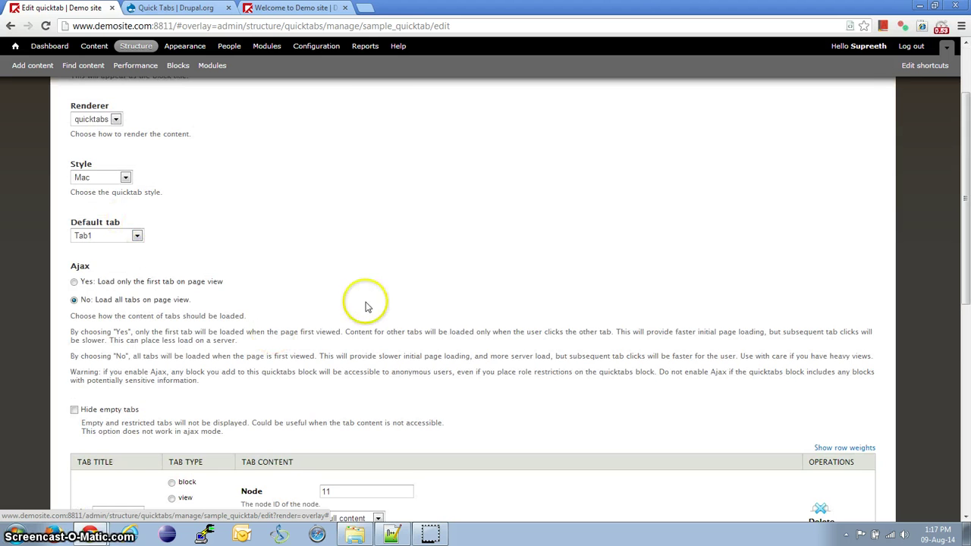
middle_click(383, 317)
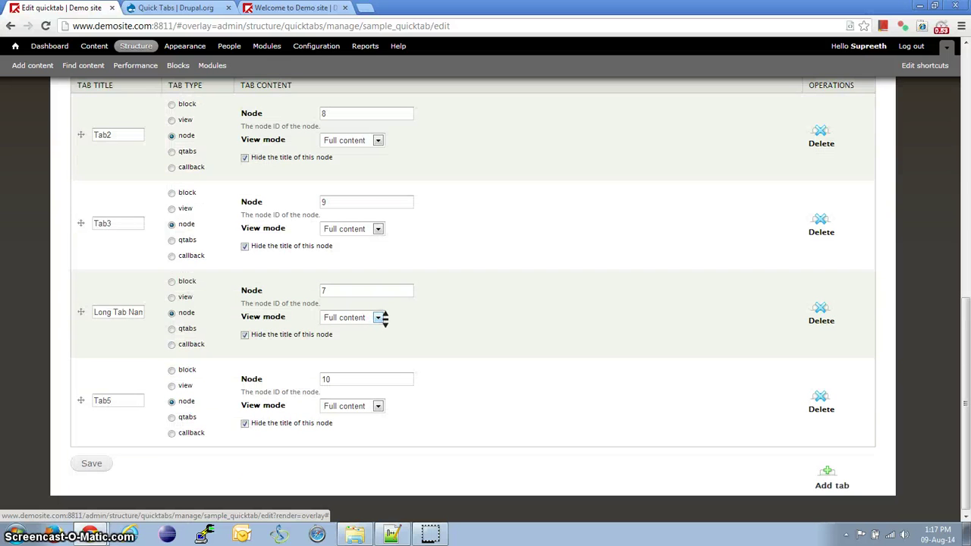
click(102, 310)
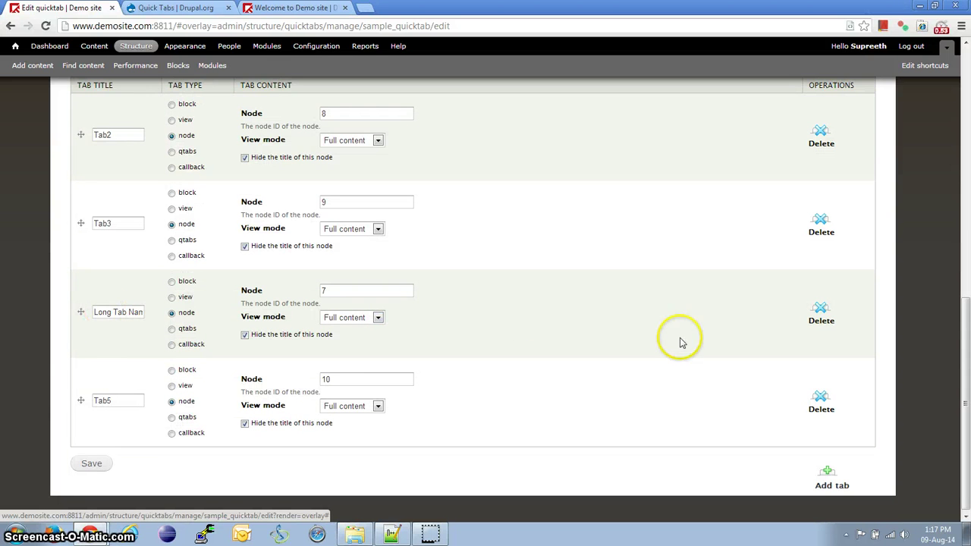
drag(964, 322, 967, 88)
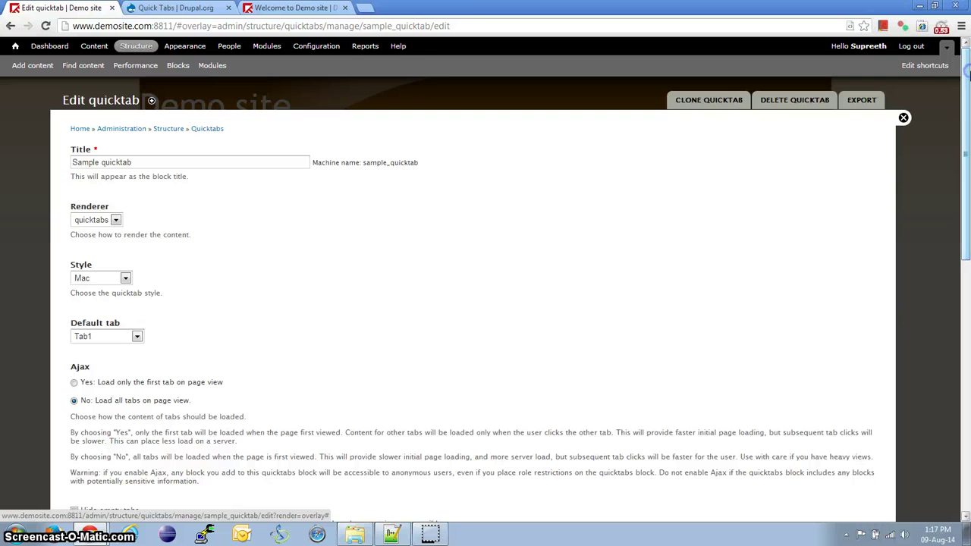
Assign the Sample quicktab block to the Highlighted region in the footheme block layout and save the blocks
click(134, 47)
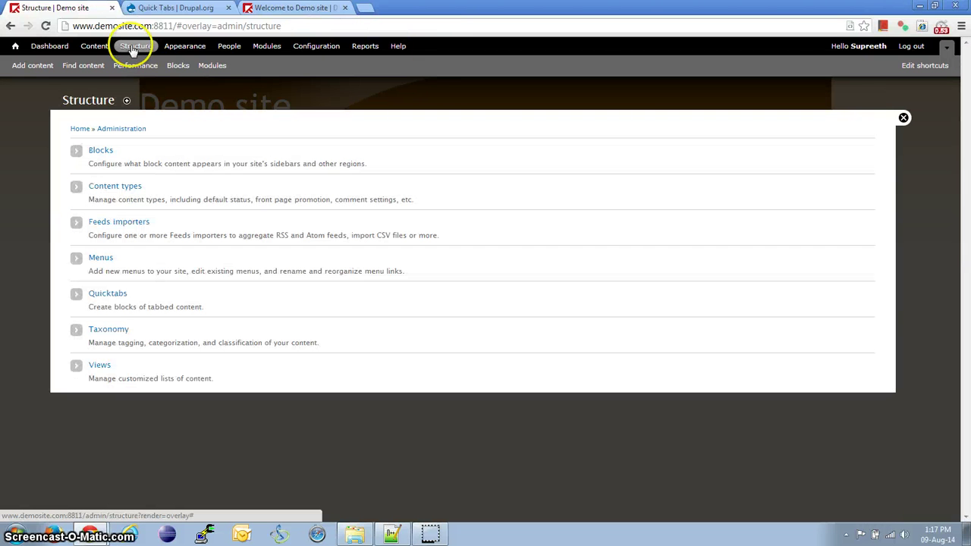
click(101, 152)
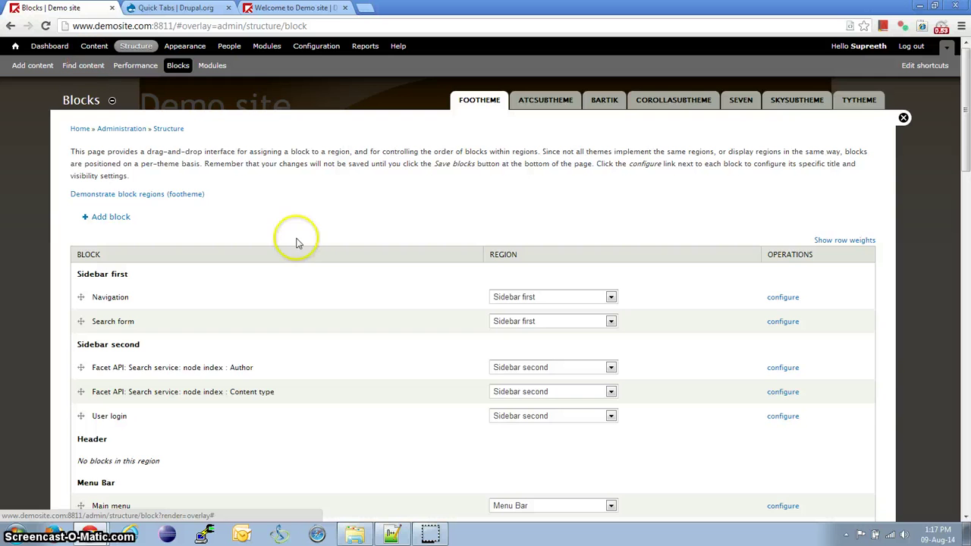
scroll(297, 243, down, 20)
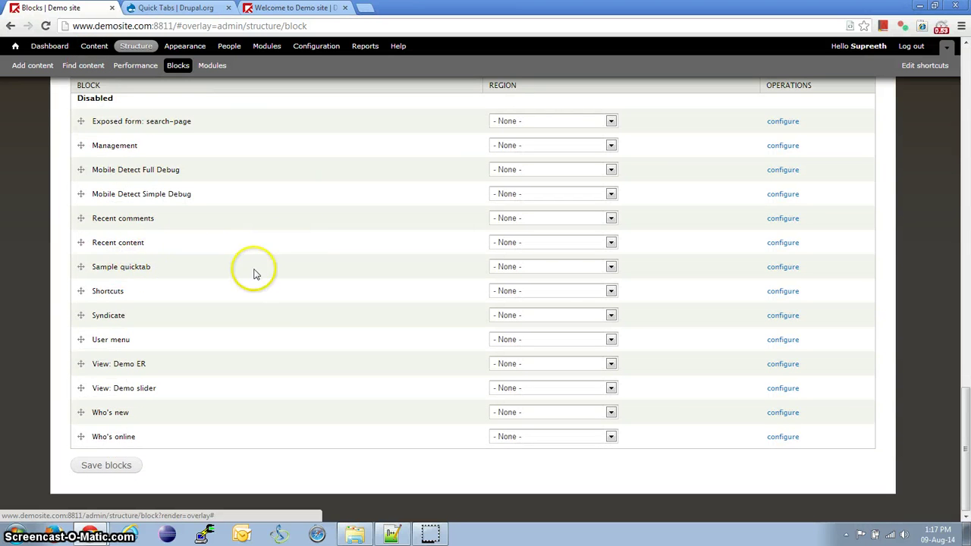
click(574, 268)
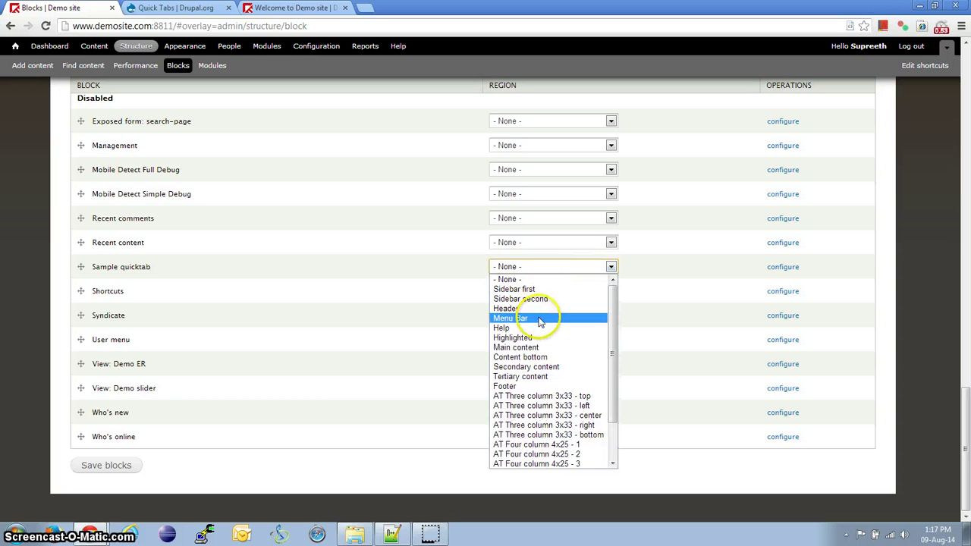
click(539, 339)
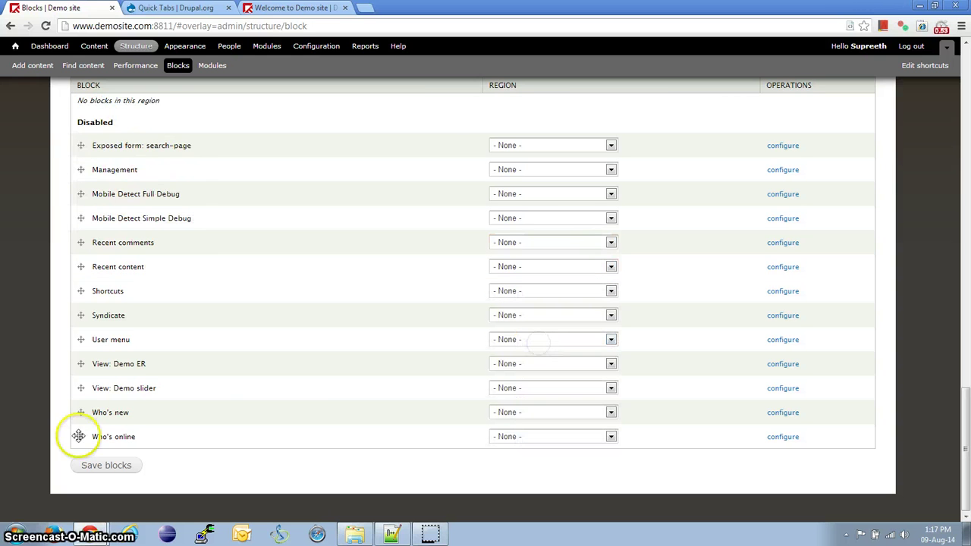
click(105, 466)
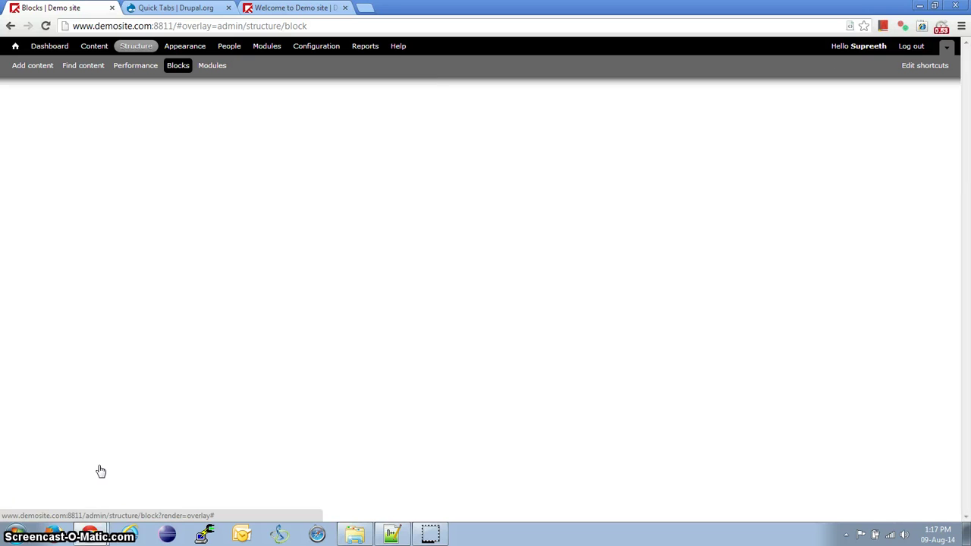
Switch to the logged-out demo site window, reload the home page, and view Tab2, Tab3, Long Tab Name and Tab5 of the Sample quicktab block
key(alt+Tab)
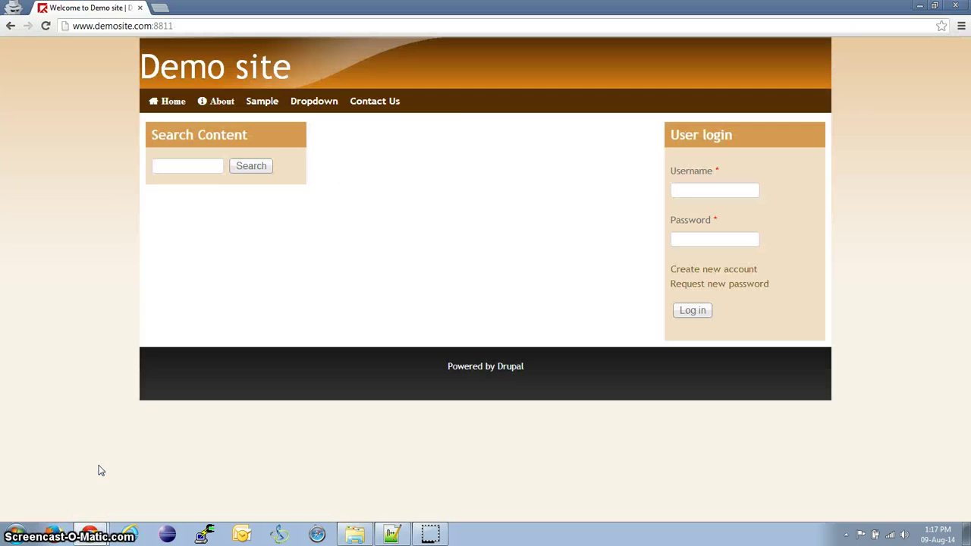
key(F5)
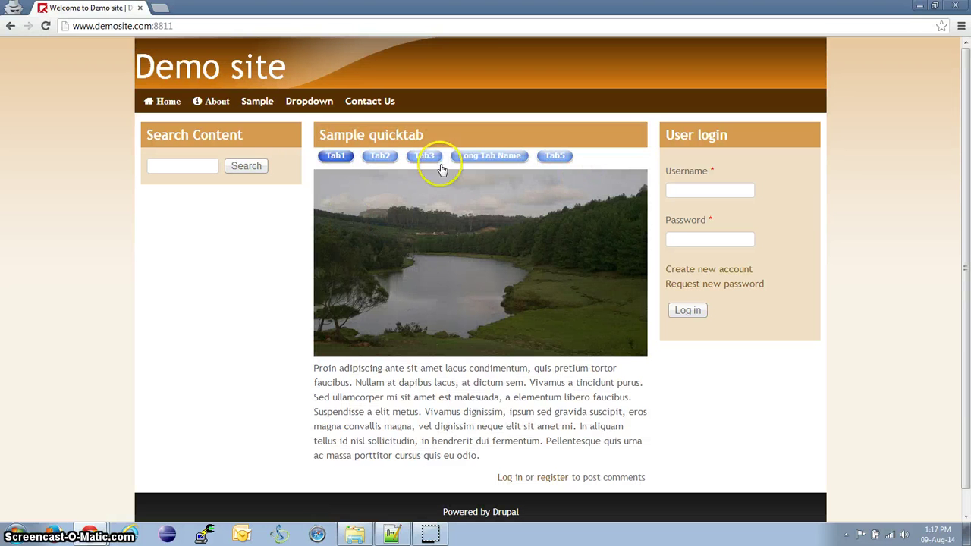
click(377, 159)
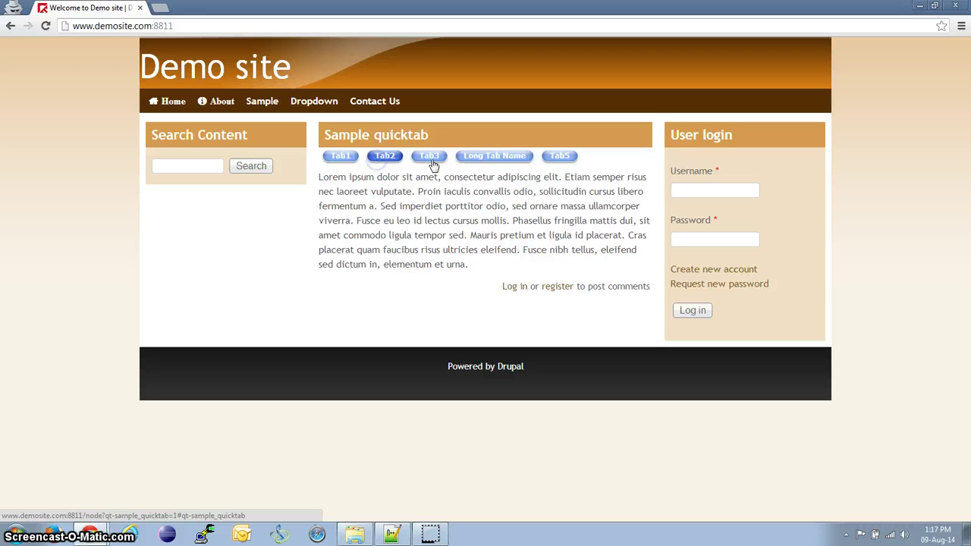
click(447, 161)
click(508, 156)
click(567, 158)
Check the quicktab block's responsive layout at narrow and wider window widths, then maximize the window and show Tab1
click(934, 6)
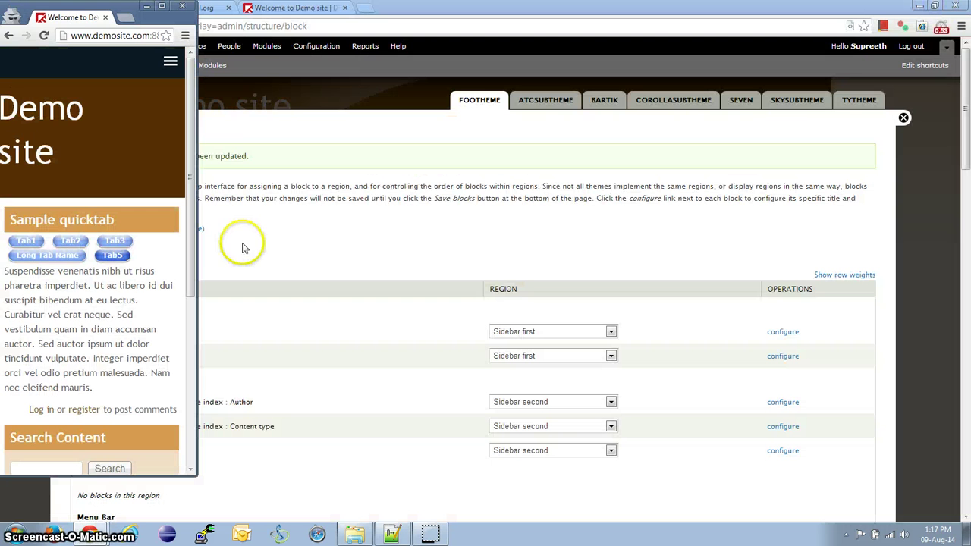
drag(120, 13, 334, 35)
drag(412, 201, 364, 203)
drag(462, 228, 470, 218)
click(468, 222)
key(alt+Tab)
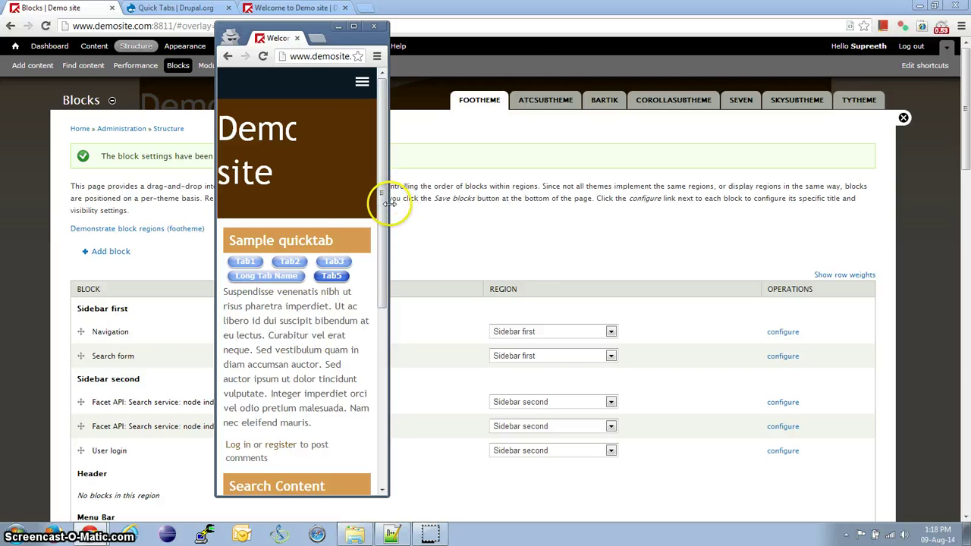
drag(389, 203, 549, 234)
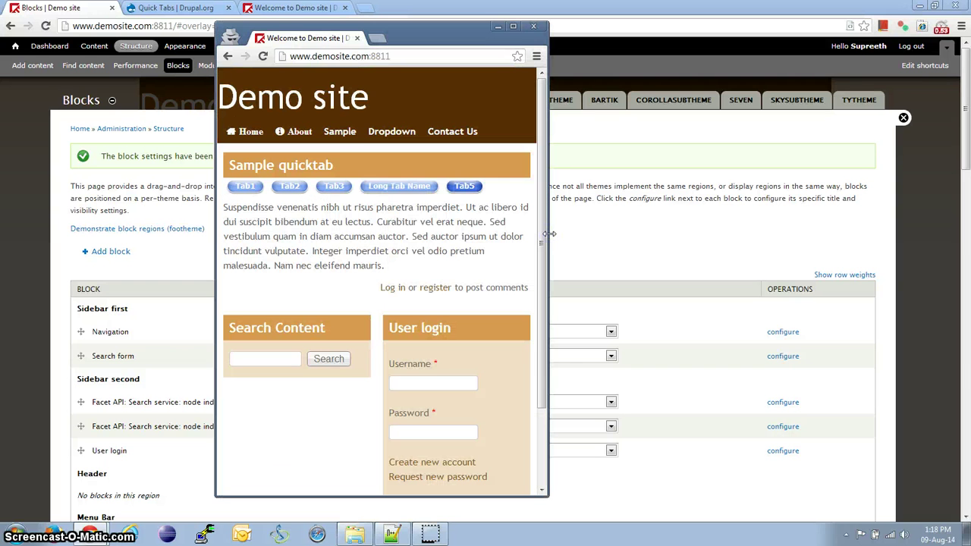
click(512, 25)
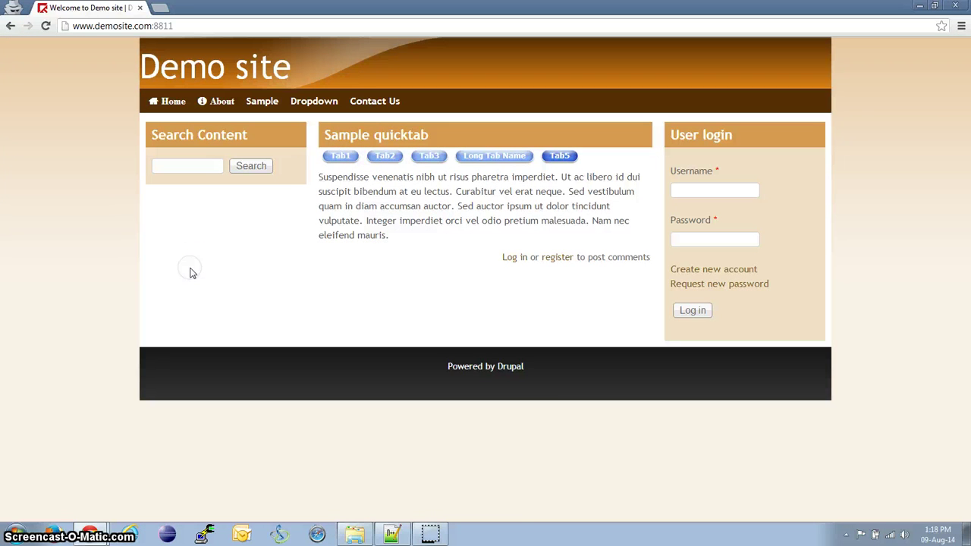
click(332, 156)
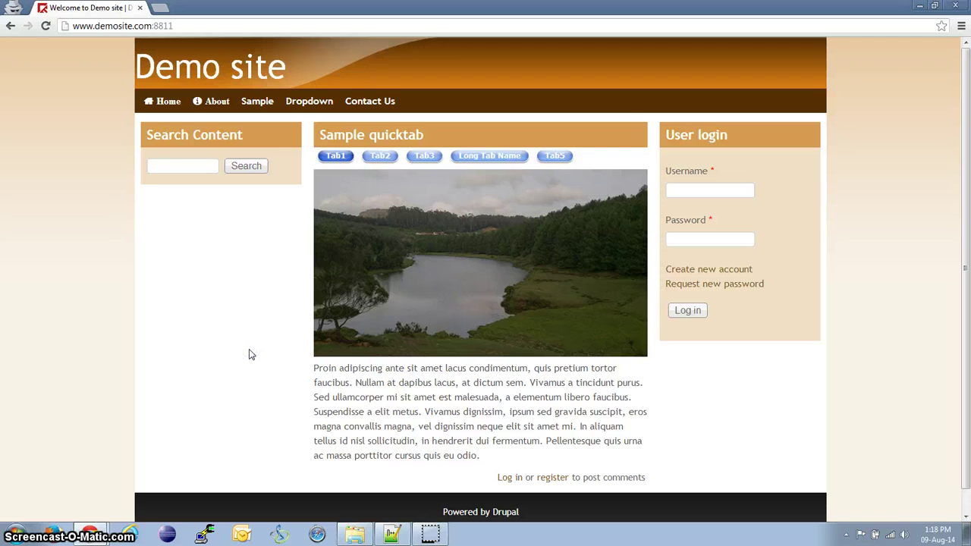
In Notepad++, activate the quicktabs rules in footheme.css by moving the closing comment marker from line 33 to line 9, and save the file
key(alt+Tab)
key(alt+Tab)
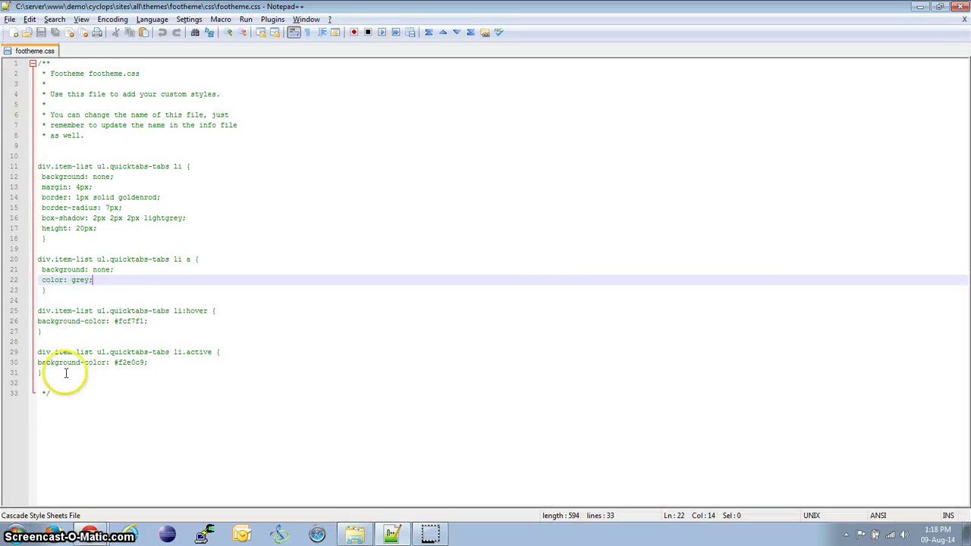
click(52, 392)
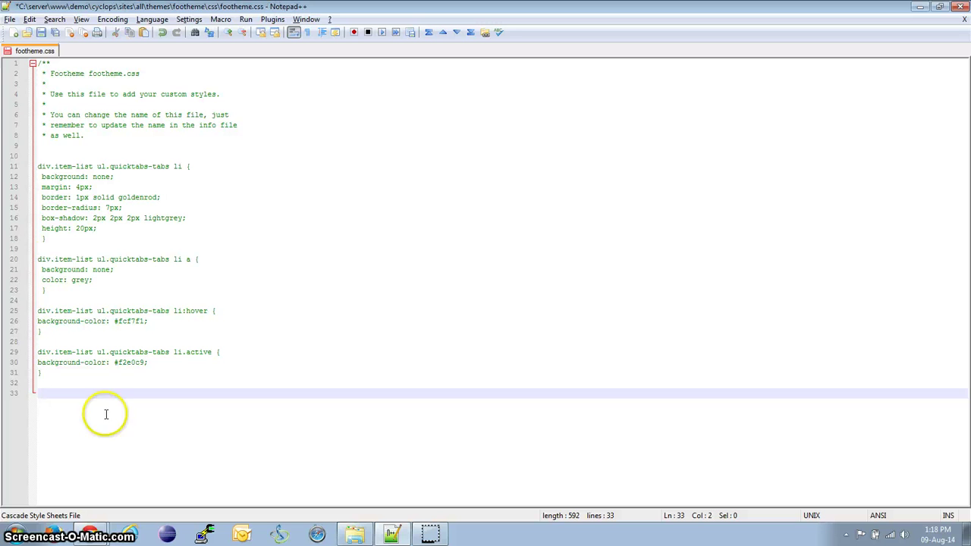
key(ctrl+x)
click(55, 144)
key(ctrl+v)
key(ctrl+s)
click(208, 259)
key(alt+Tab)
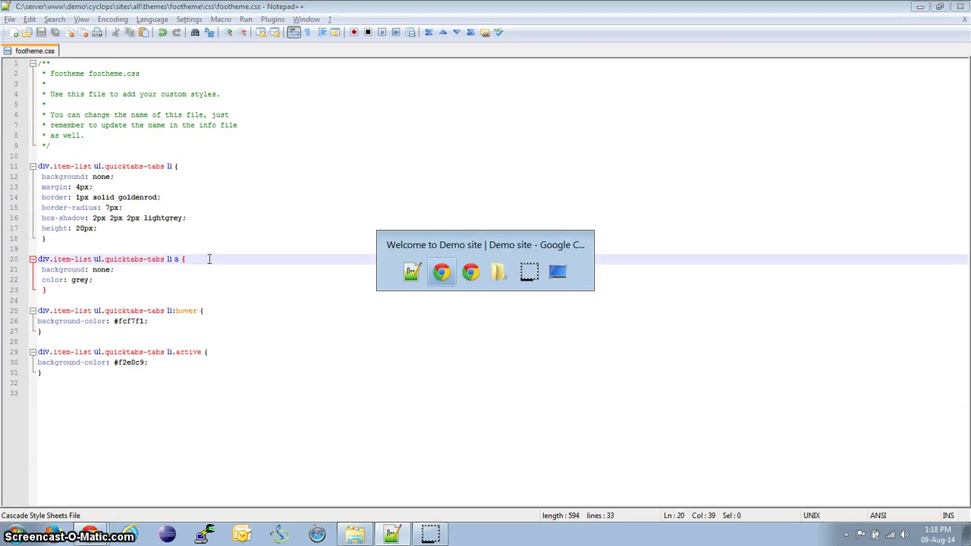
key(Escape)
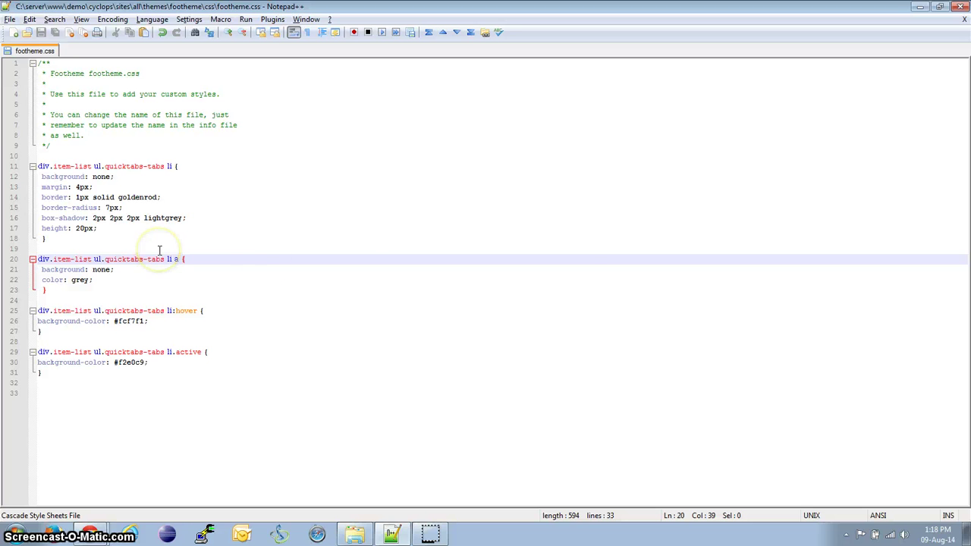
Return to the logged-out demo site in Chrome, reload the home page, and check the custom tab styling on Tab2, Tab3 and Long Tab Name
key(alt+Tab)
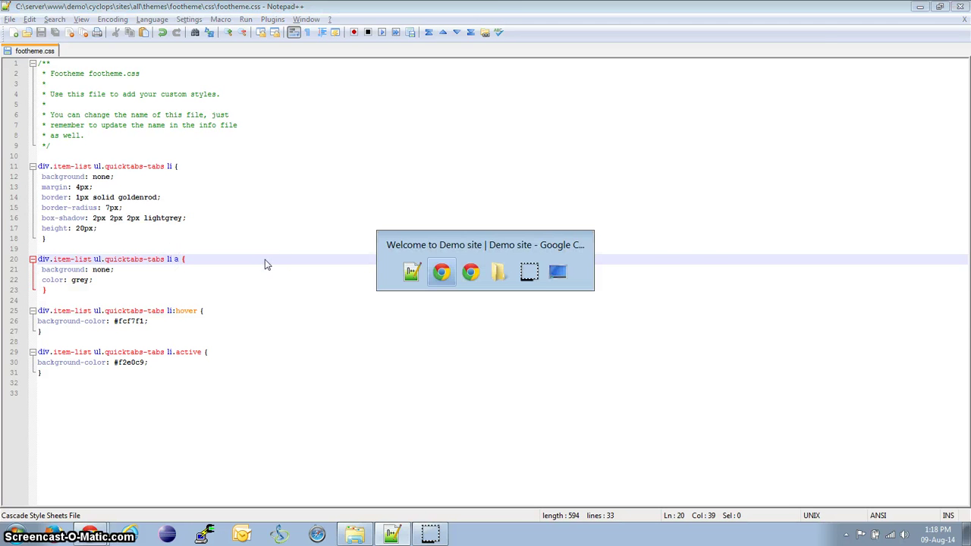
key(alt+Tab)
key(F5)
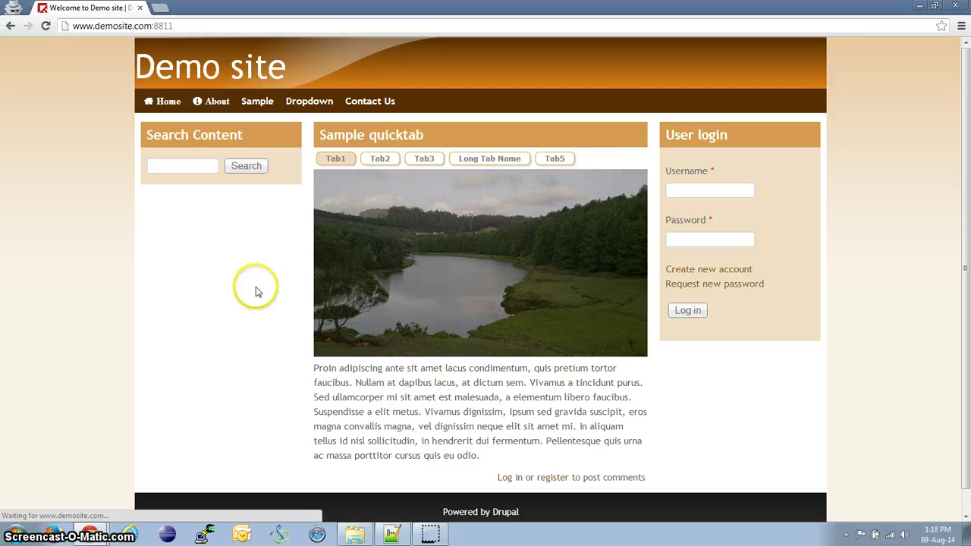
click(376, 159)
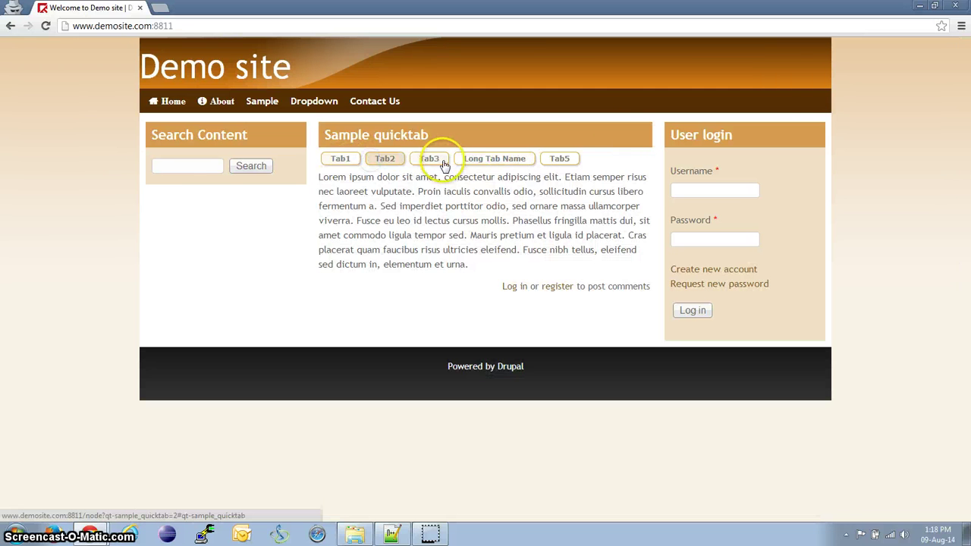
click(427, 158)
click(493, 158)
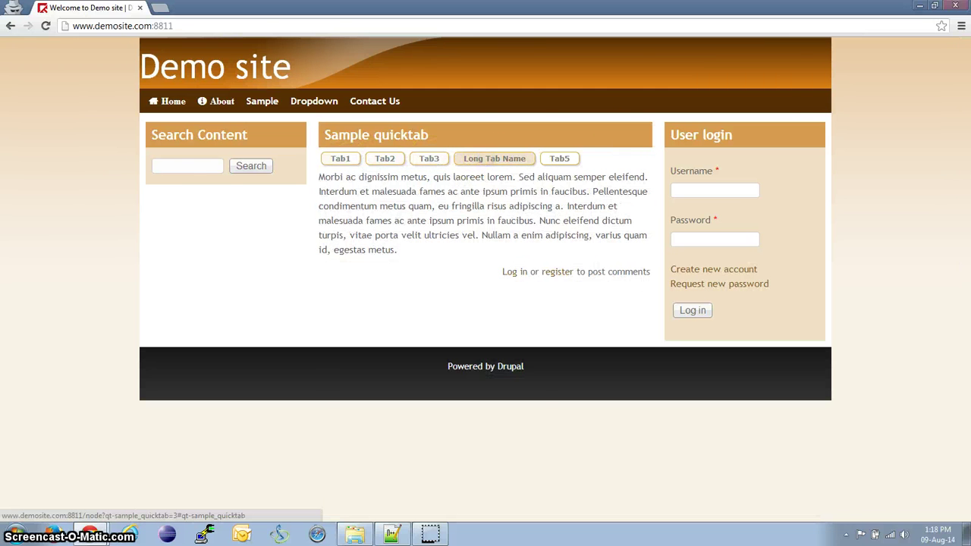
Check how the restyled tabs adapt to a narrower browser window, then maximize the window again
click(934, 6)
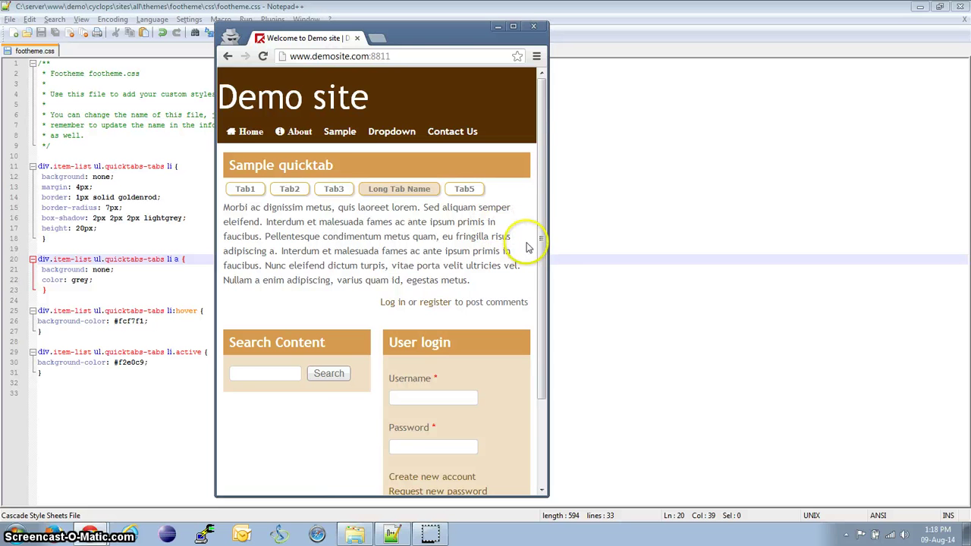
drag(548, 248, 438, 238)
click(404, 26)
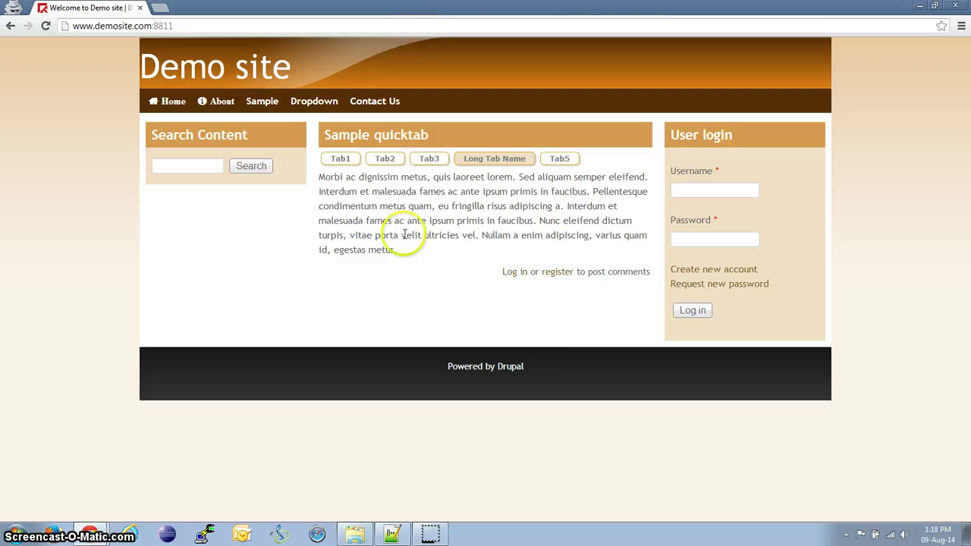